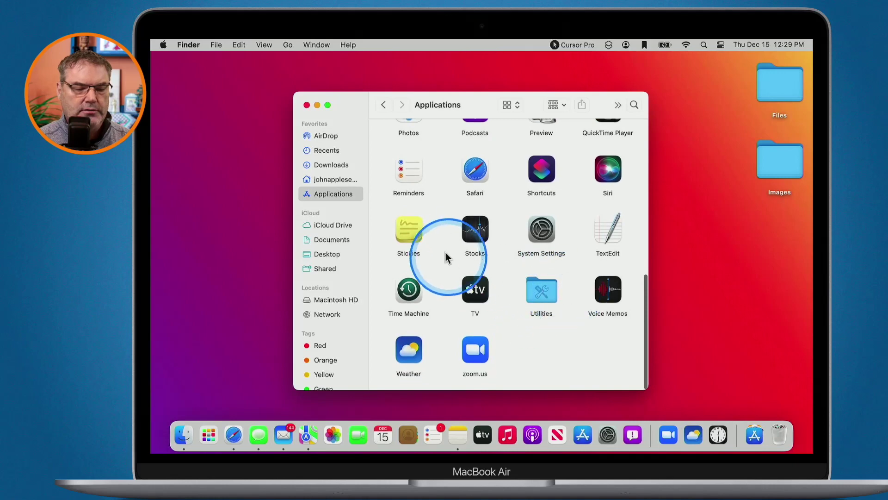
- Launch the Weather app from the Applications folder, and move its window up and enlarge it
key(ctrl+alt+m)
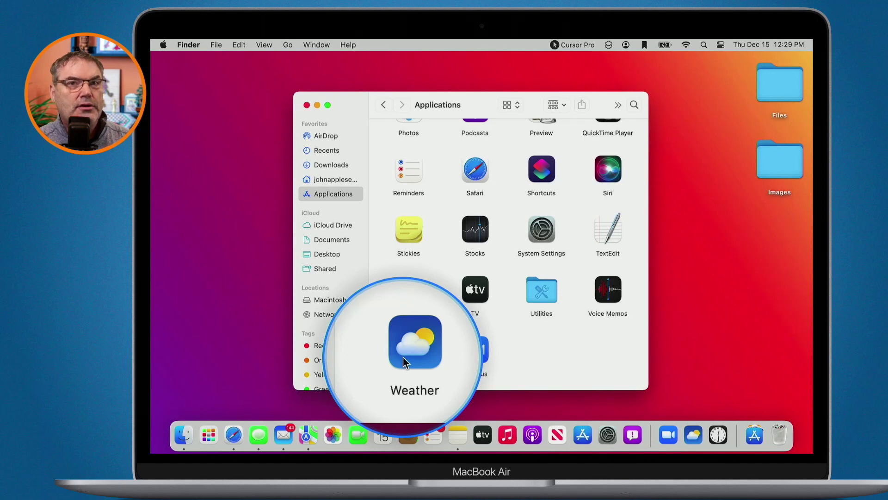
key(ctrl+alt+m)
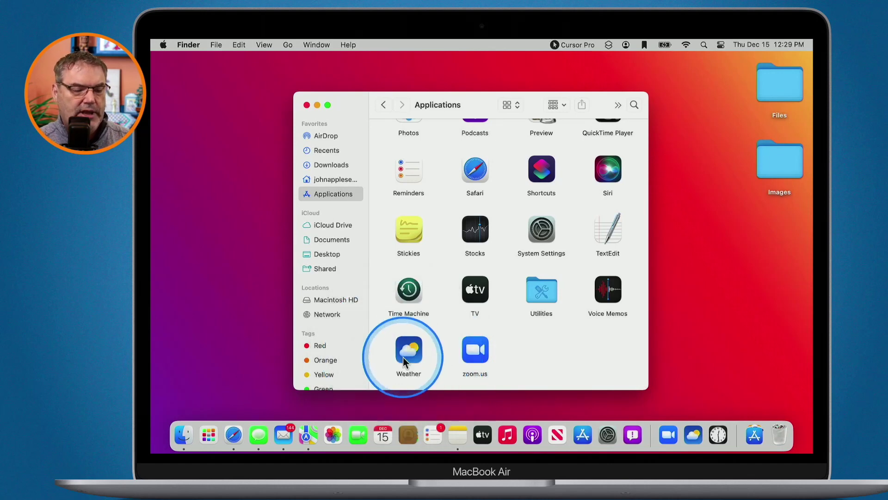
double_click(403, 357)
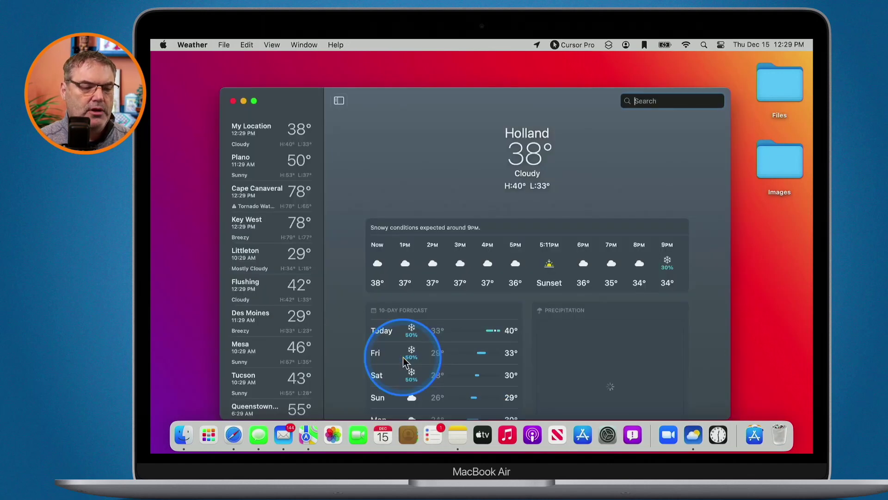
drag(296, 101, 277, 67)
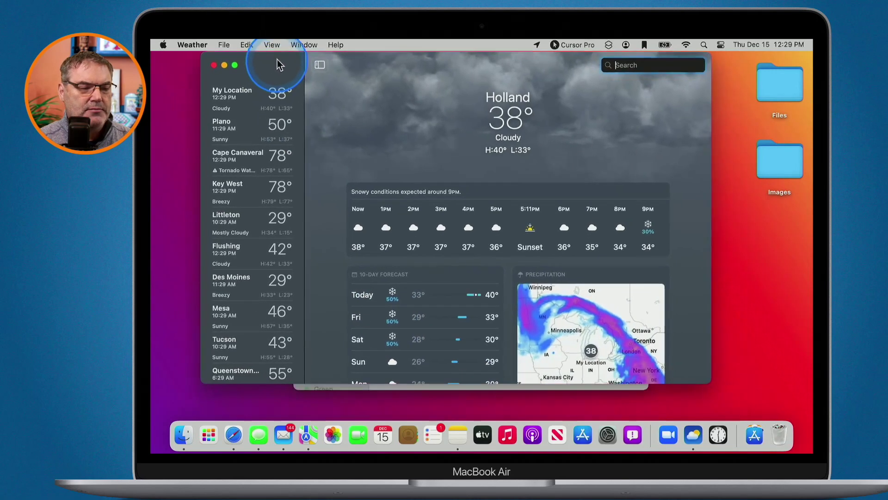
drag(711, 383, 750, 413)
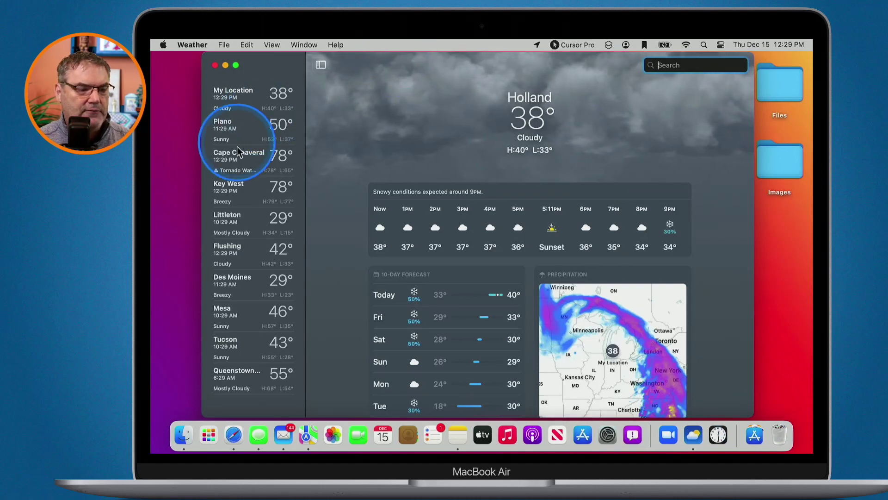
- Search for "austin" and add Austin, TX United States to the saved weather locations
key(ctrl+alt+m)
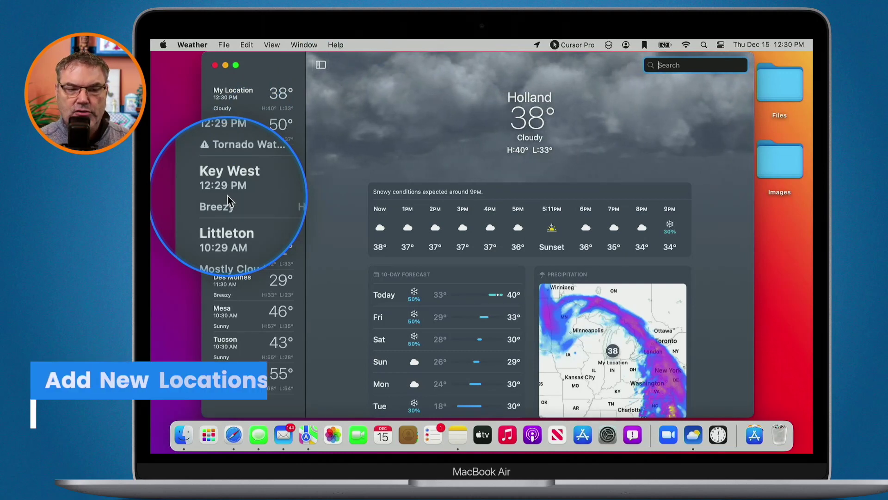
key(ctrl+alt+m)
key(ctrl+alt+m)
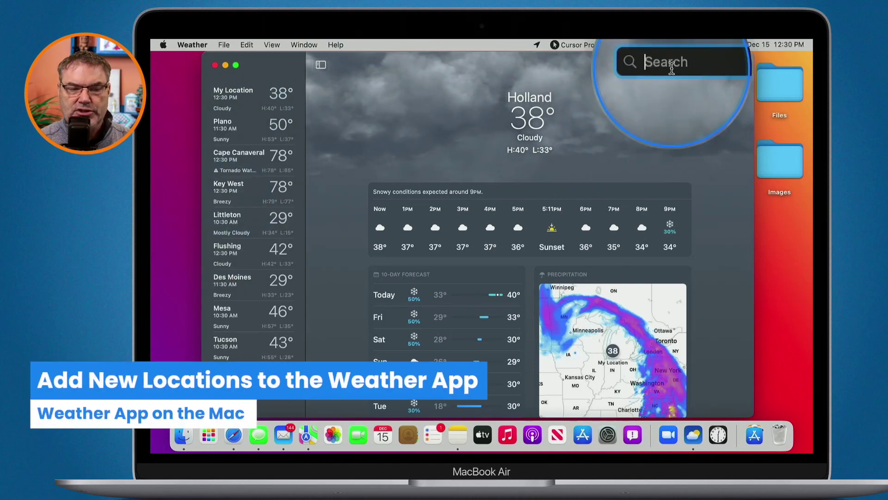
key(ctrl+alt+m)
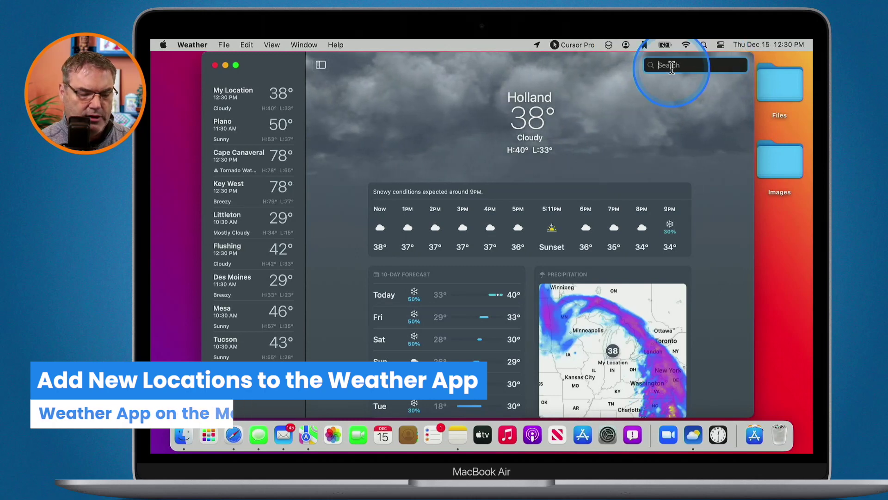
text(austin)
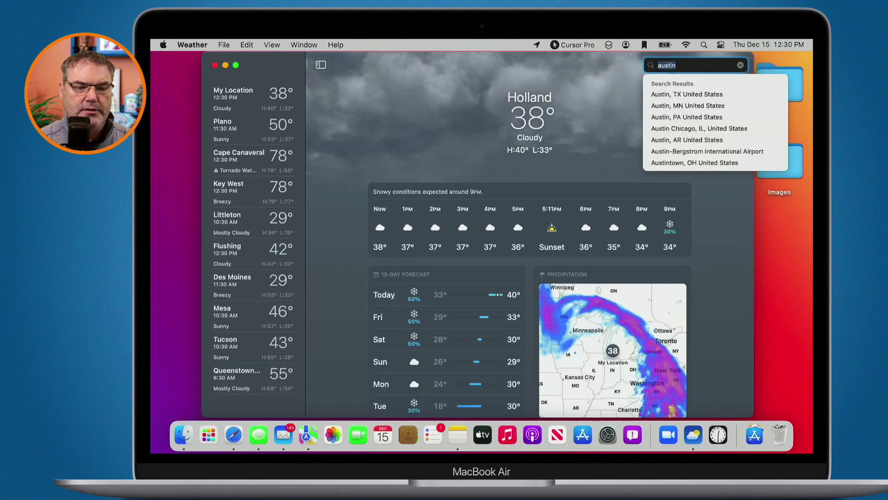
click(688, 94)
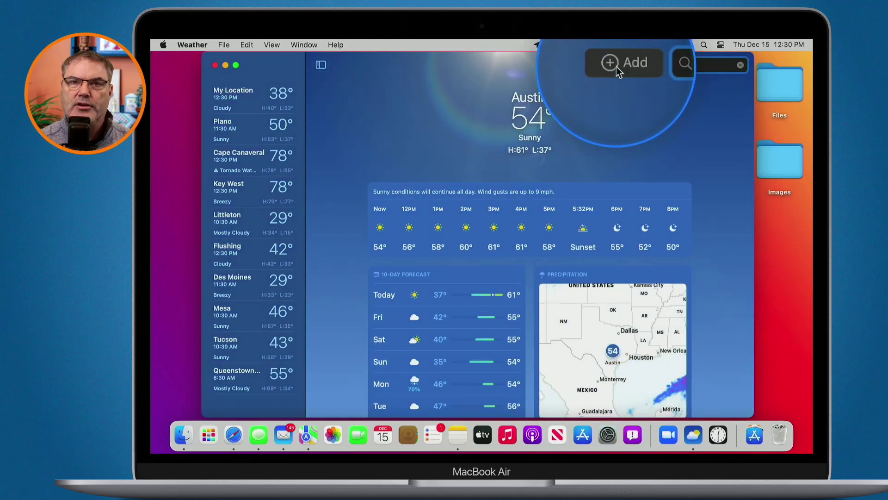
click(617, 66)
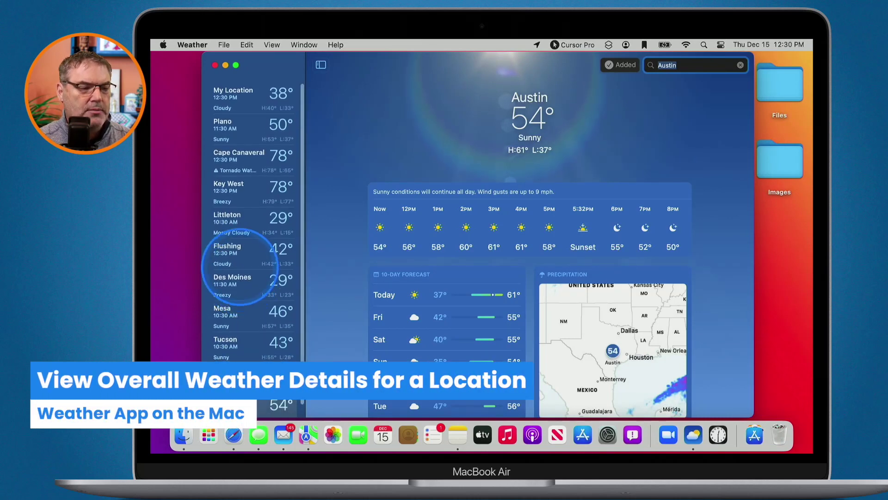
- Show the weather for My Location and review its current conditions, hourly forecast and 10-day forecast
click(232, 105)
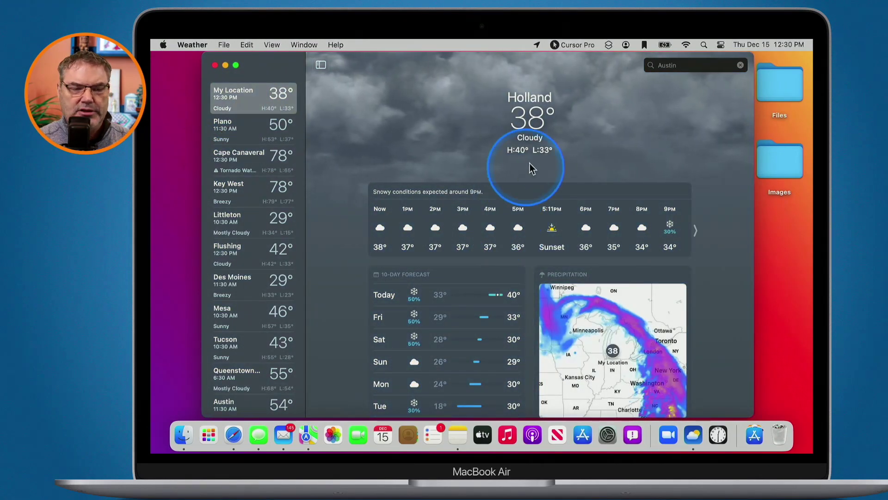
key(ctrl+alt+m)
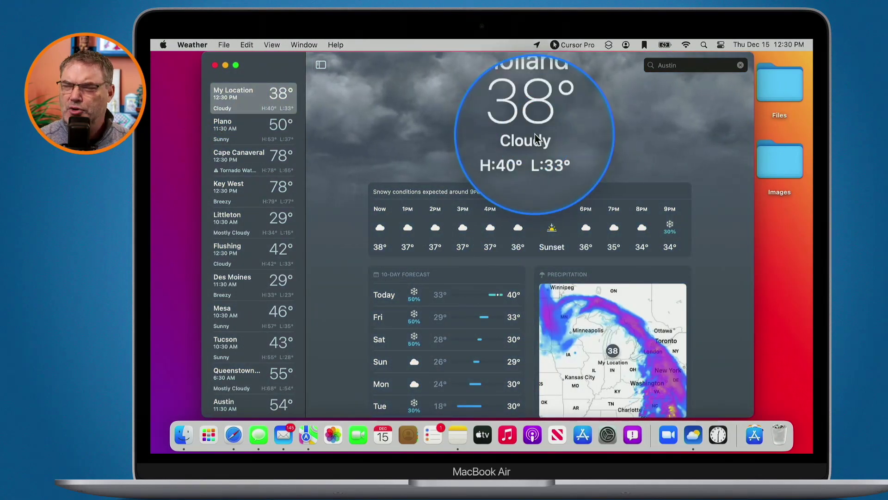
scroll(535, 137, down, 3)
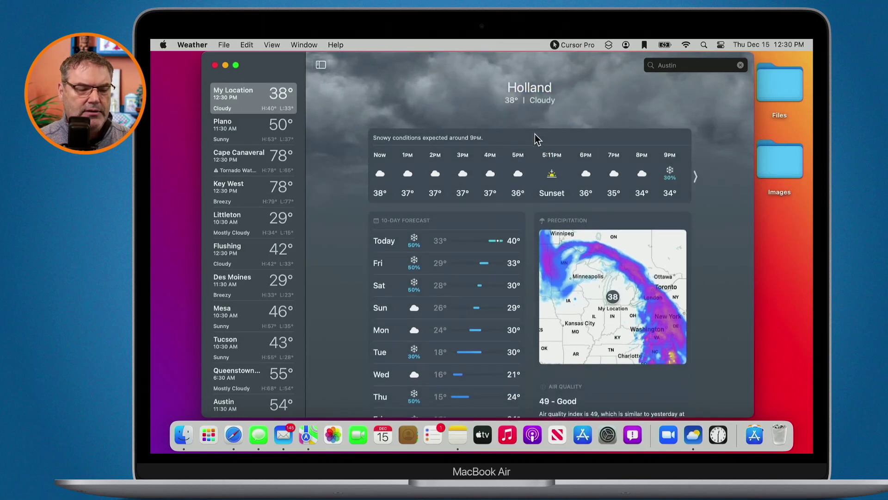
scroll(535, 137, down, 3)
key(ctrl+alt+m)
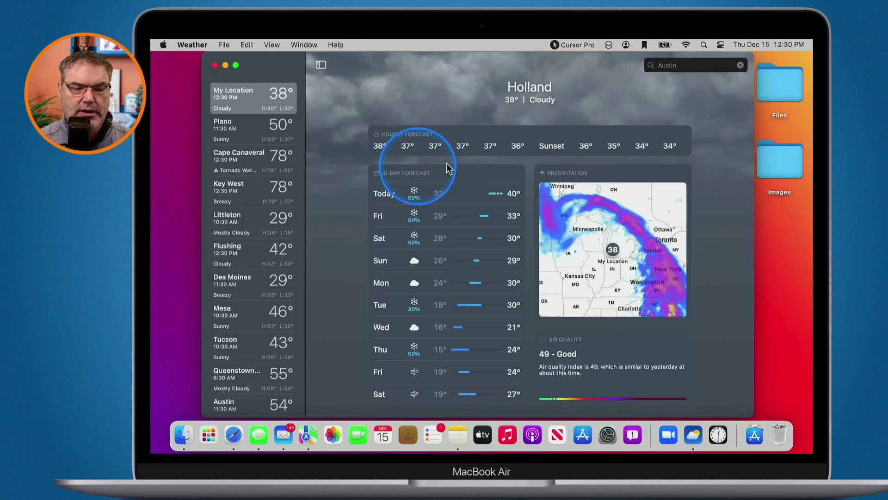
key(ctrl+alt+m)
- Open the full precipitation map for My Location, look over its 12-hour forecast and map controls, and close it
click(590, 222)
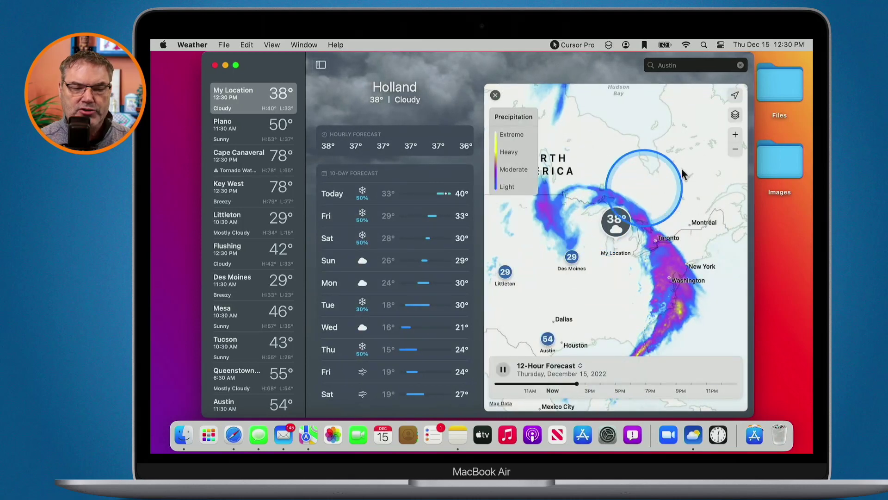
key(ctrl+alt+m)
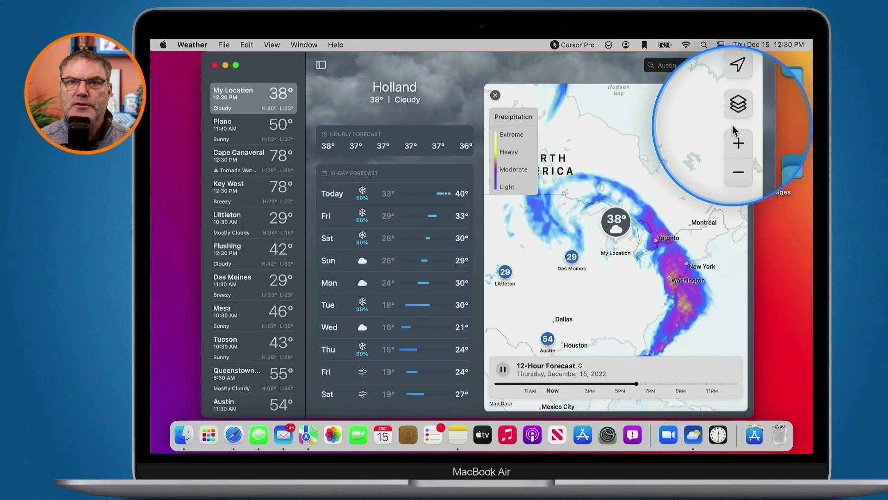
key(ctrl+alt+m)
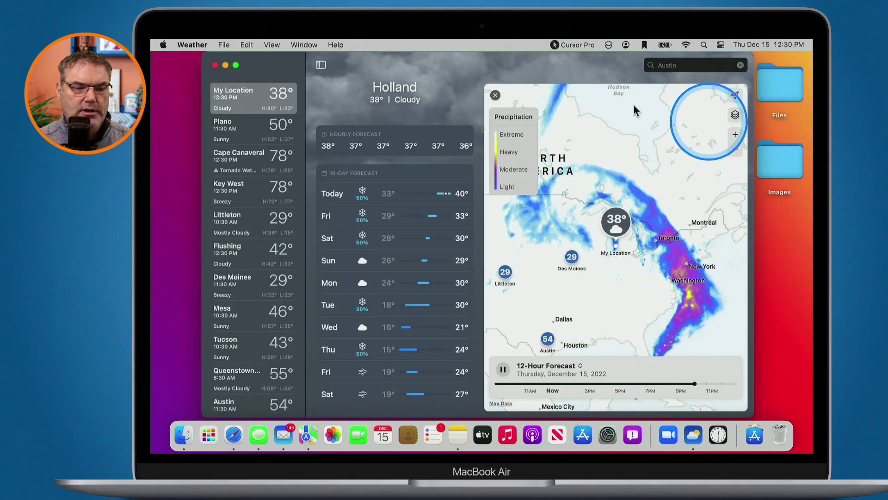
click(495, 95)
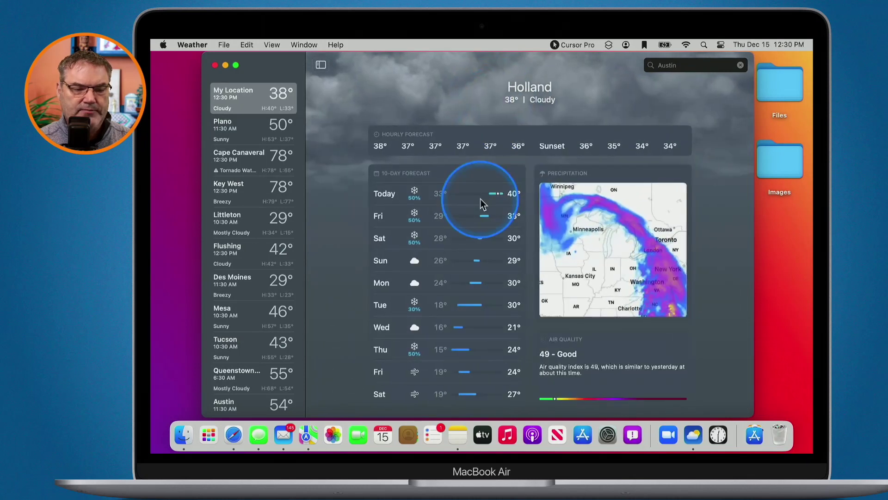
- Examine My Location's Feels Like details for December 18 and 19, and its Precipitation details, closing each detail view
scroll(480, 200, down, 5)
scroll(480, 198, down, 2)
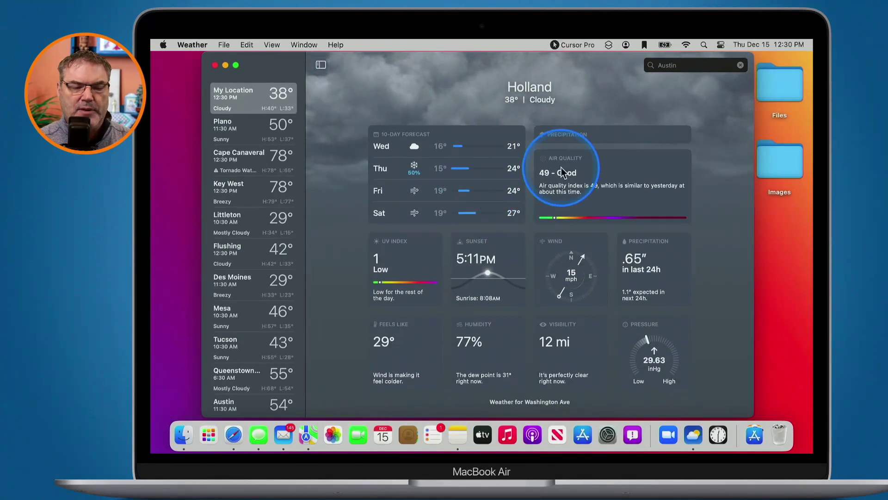
key(ctrl+alt+m)
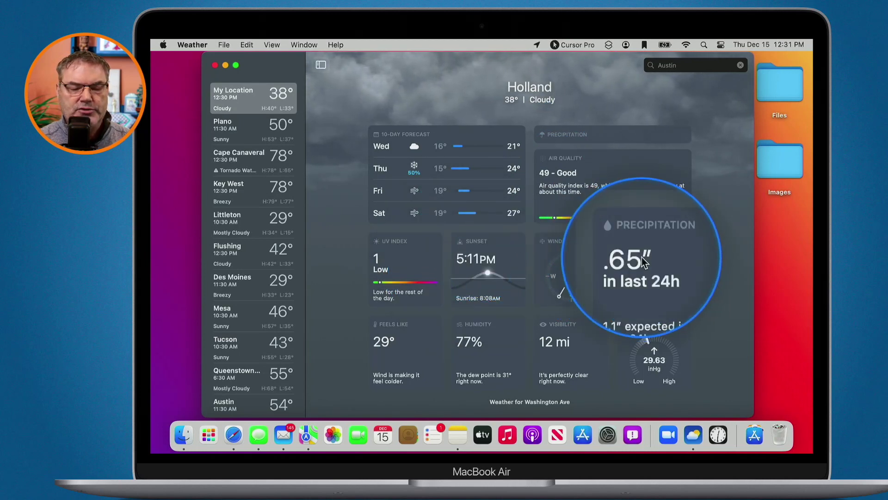
click(392, 351)
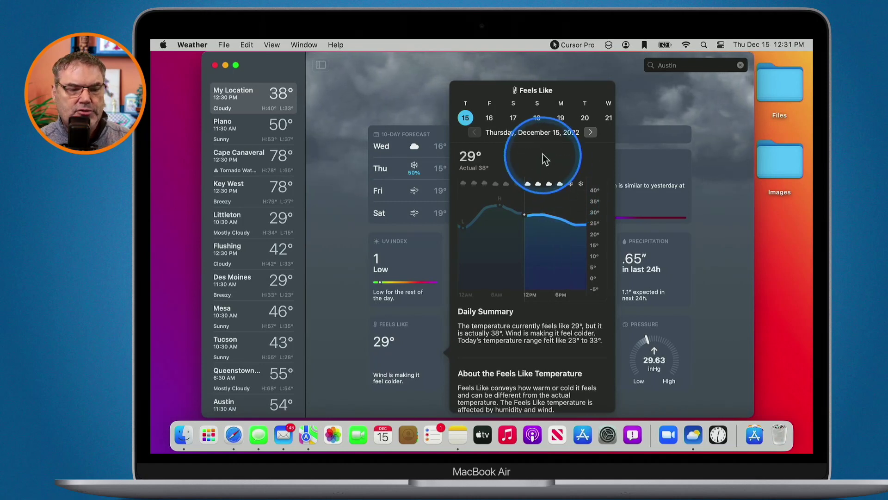
key(alt+s)
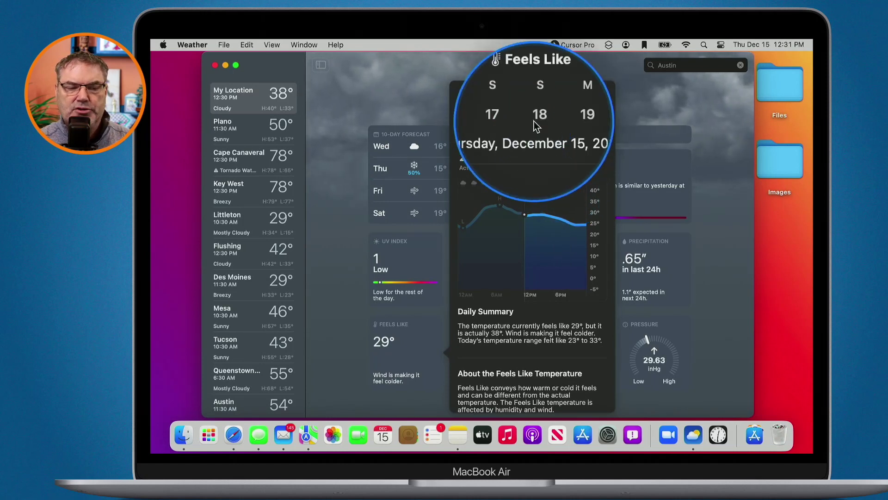
click(536, 120)
click(561, 120)
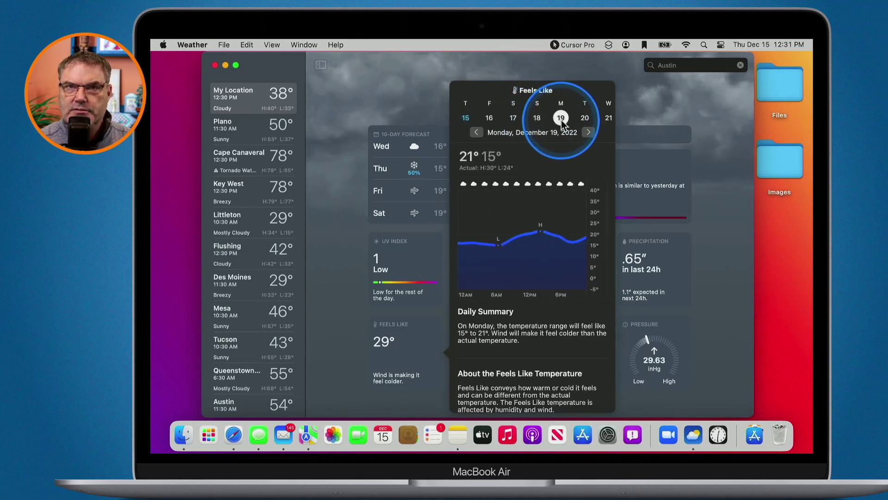
click(348, 175)
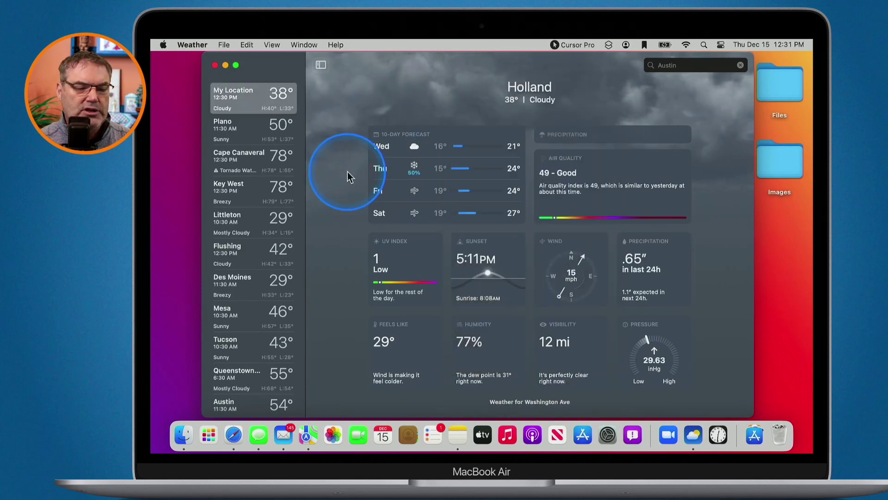
click(645, 266)
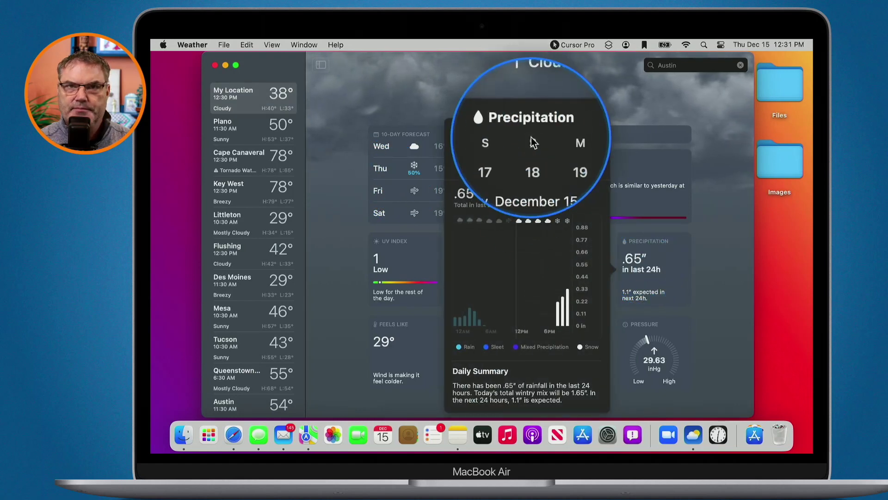
click(350, 197)
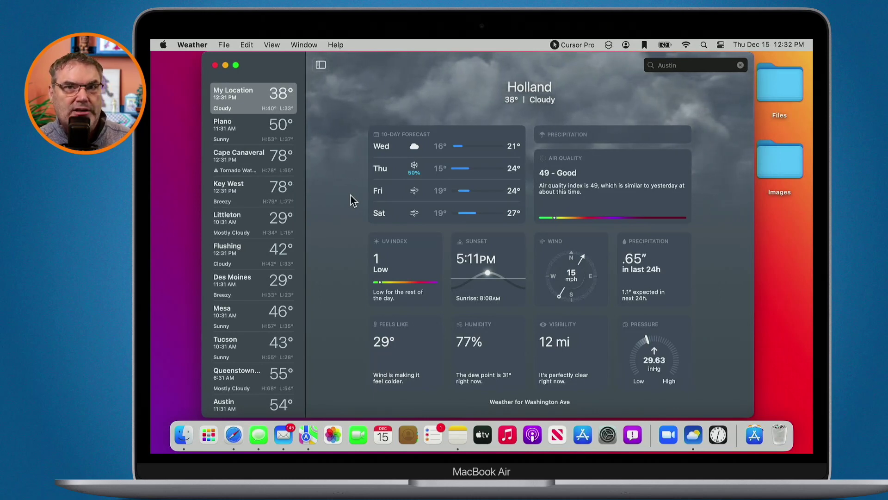
- Open the Weather settings, review the Severe Weather and Next-Hour Precipitation notification options for the saved locations, and close the settings
click(194, 44)
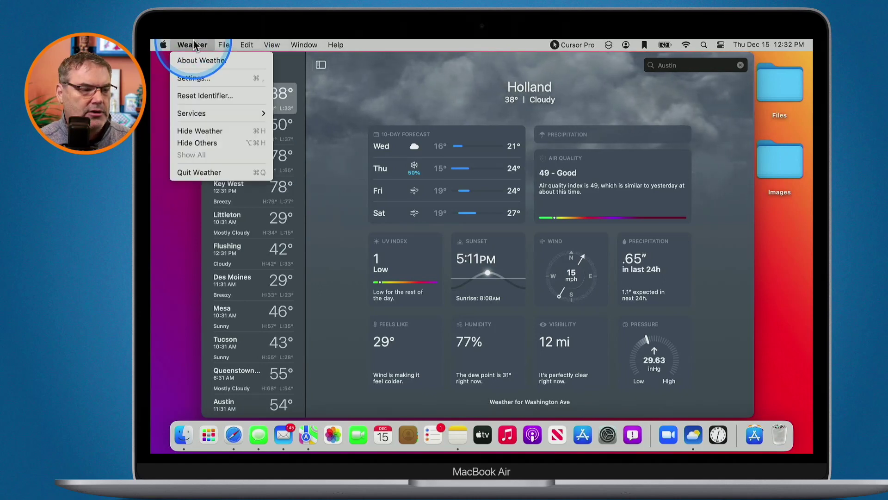
click(189, 79)
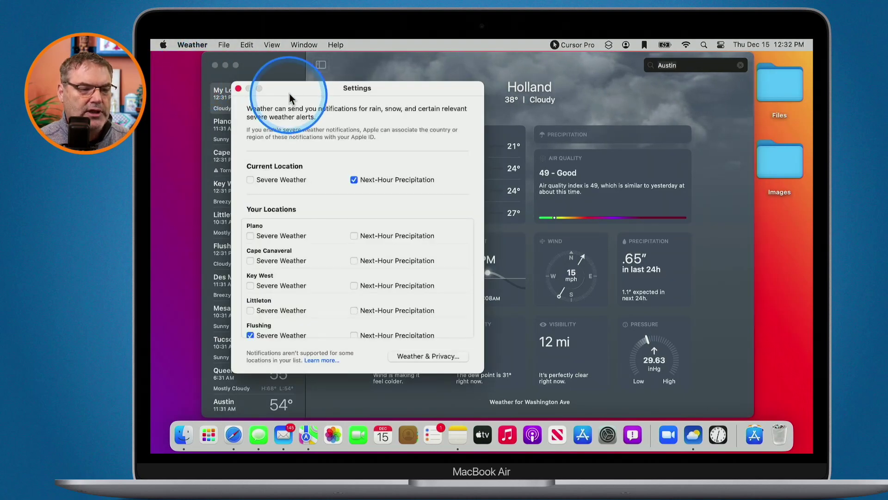
drag(298, 89, 423, 95)
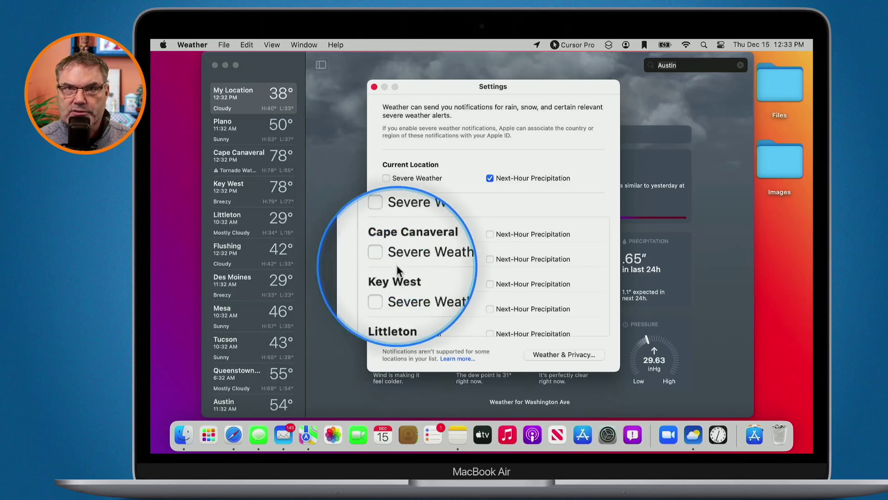
scroll(397, 265, down, 5)
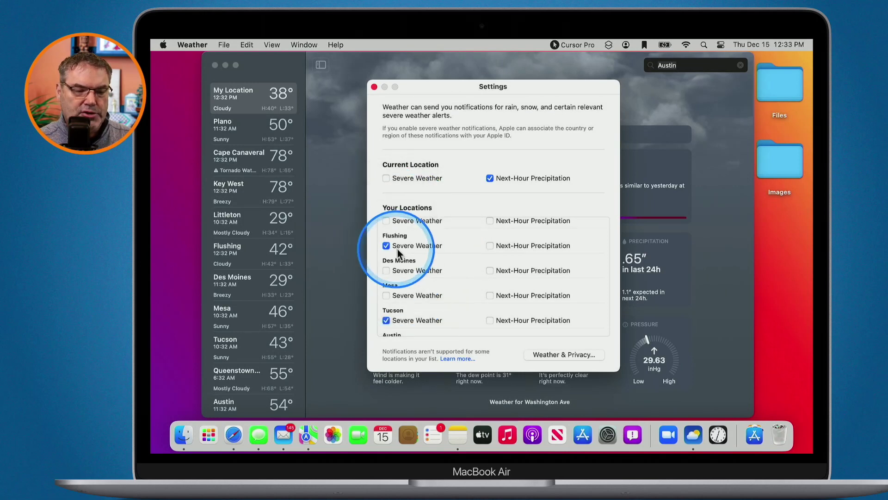
click(531, 249)
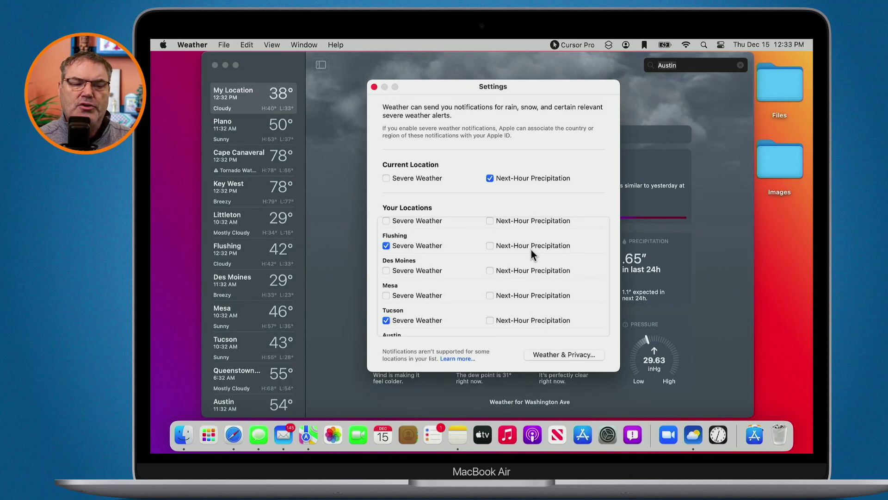
click(670, 65)
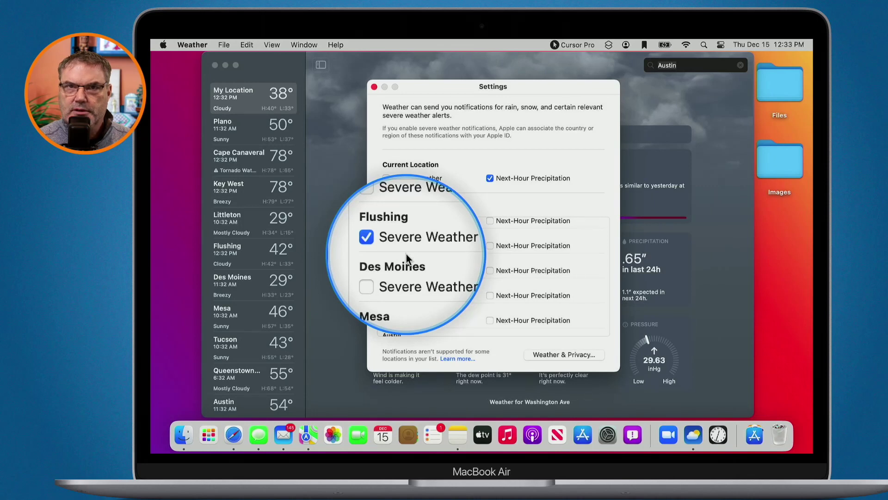
click(375, 87)
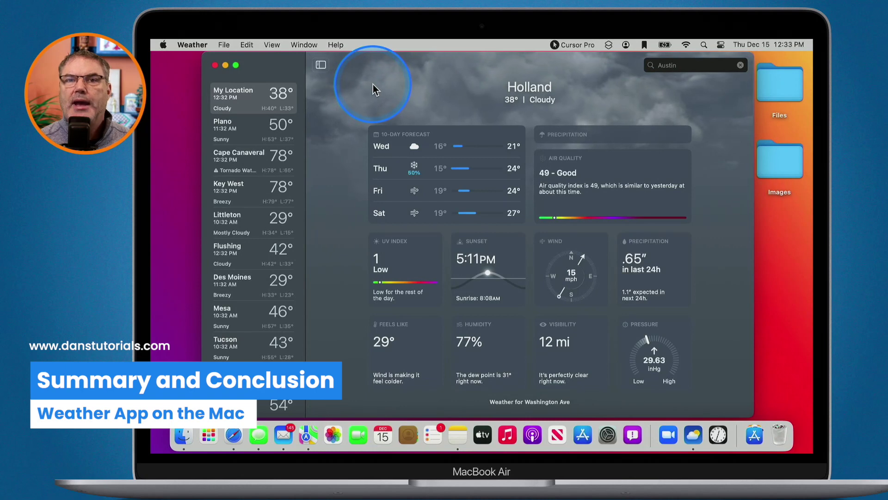